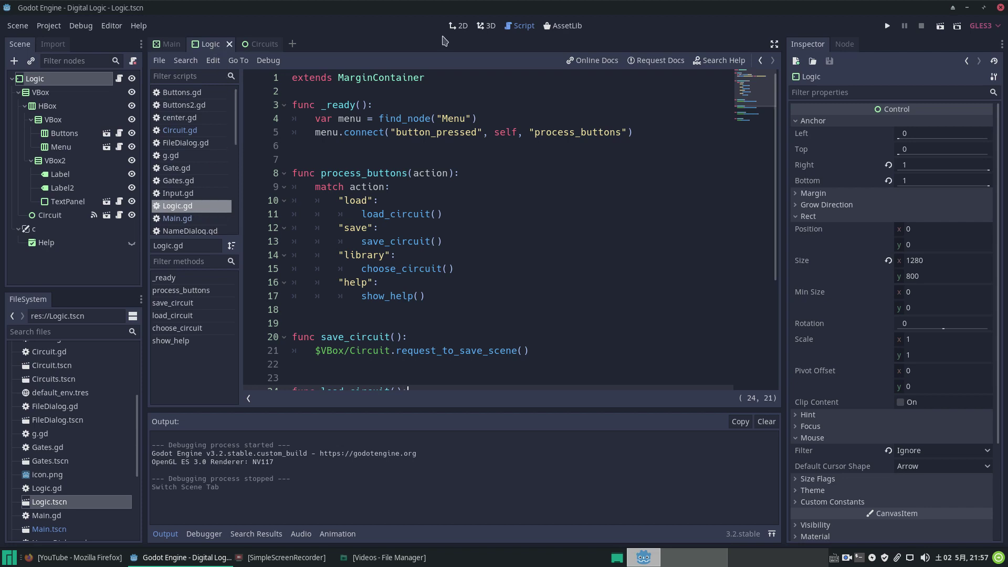
- Run the current Logic scene and load the NAND circuit from the circuit library
click(939, 25)
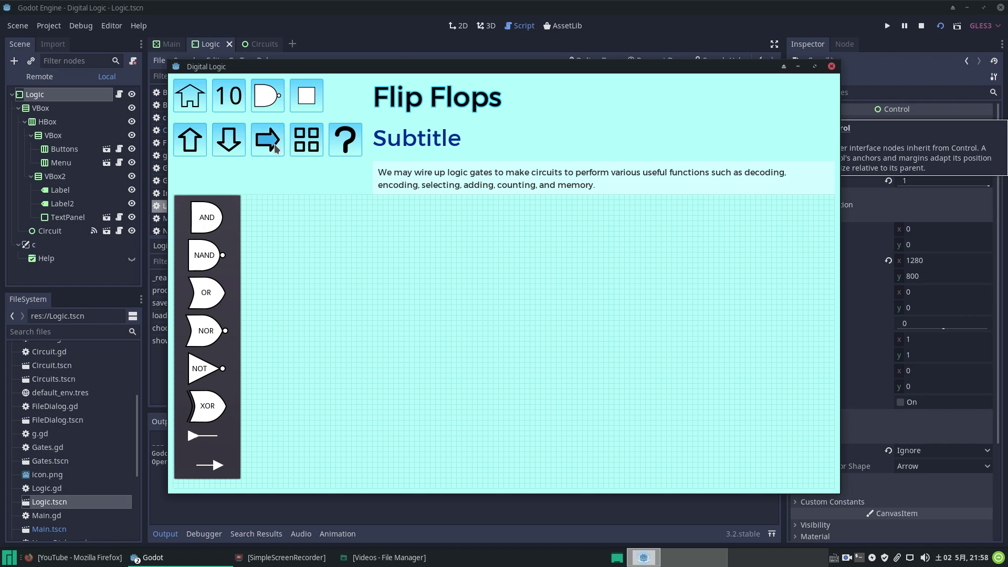
click(311, 151)
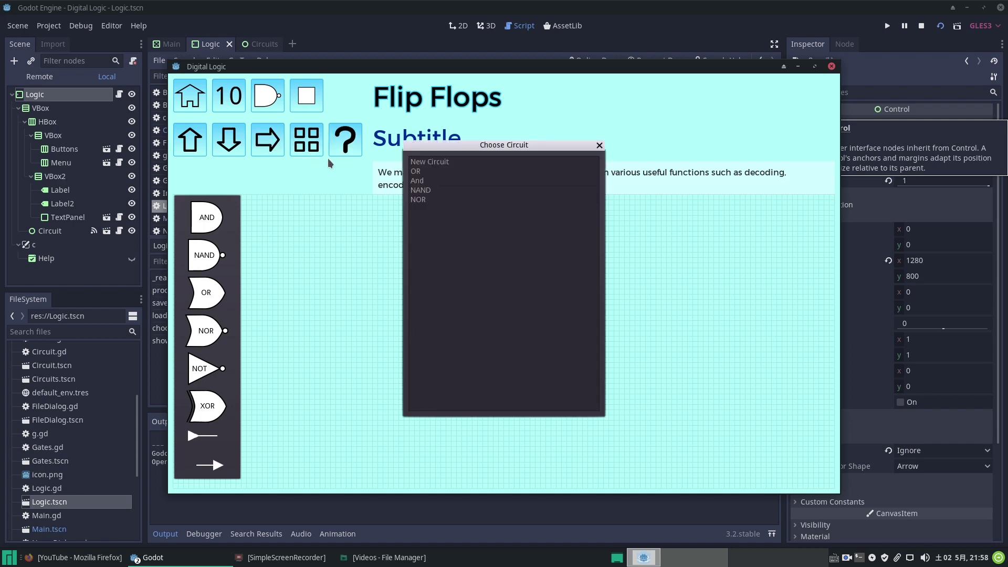
drag(543, 148, 544, 151)
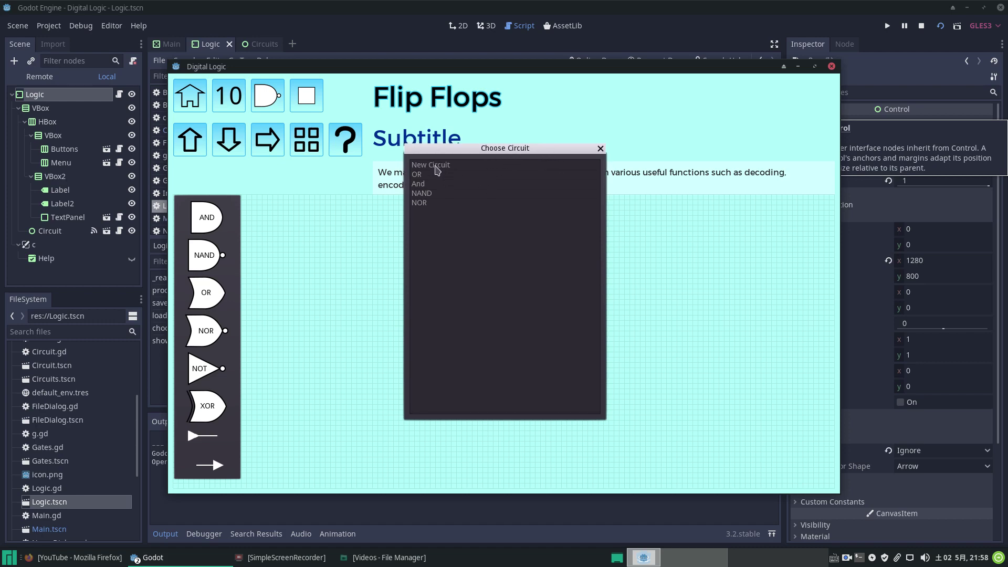
click(425, 194)
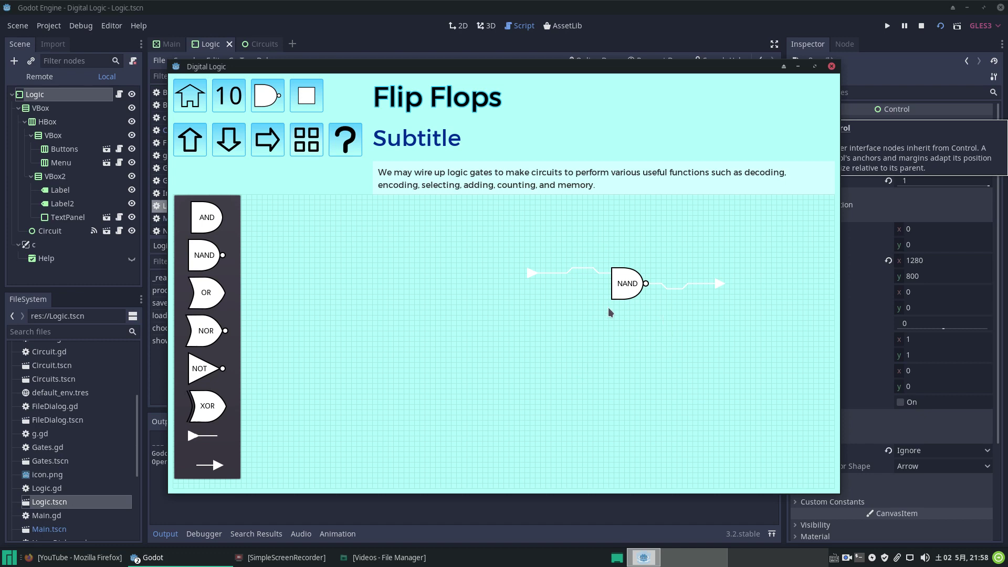
- Shift the whole NAND circuit toward the left part of the grid and save it
drag(653, 348, 451, 339)
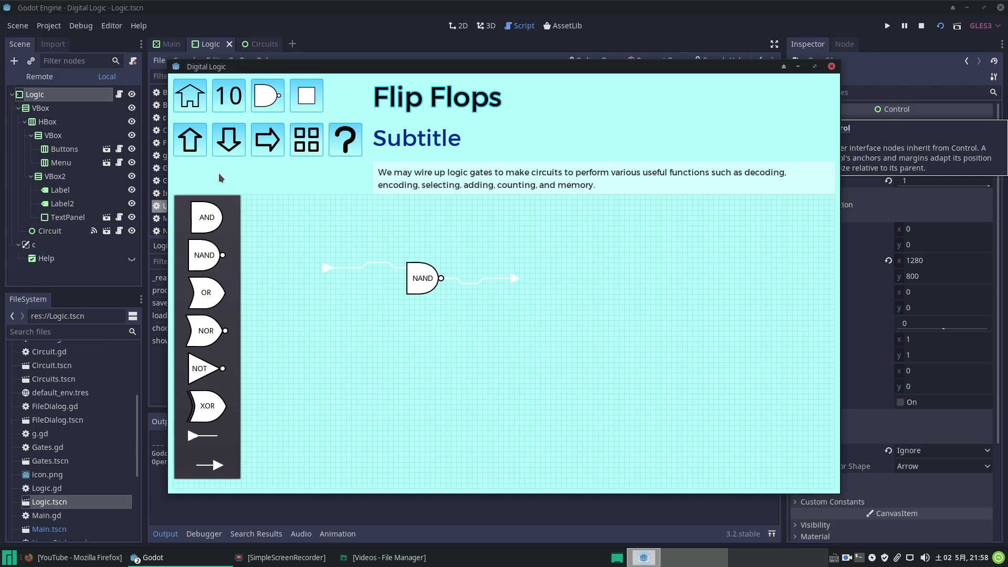
click(227, 150)
- Shift the whole circuit down and to the right and reload its saved version, twice
drag(438, 317, 616, 361)
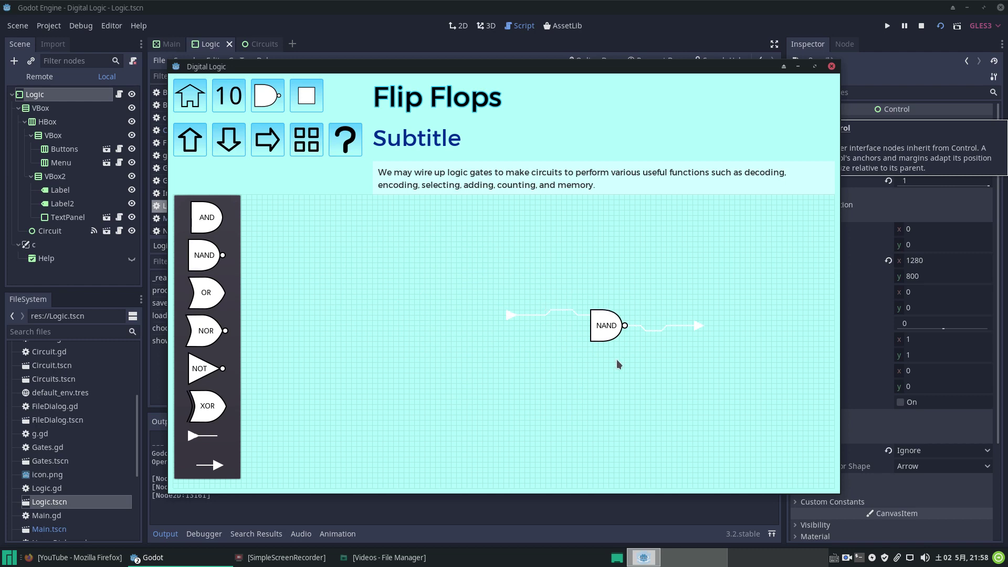
click(192, 143)
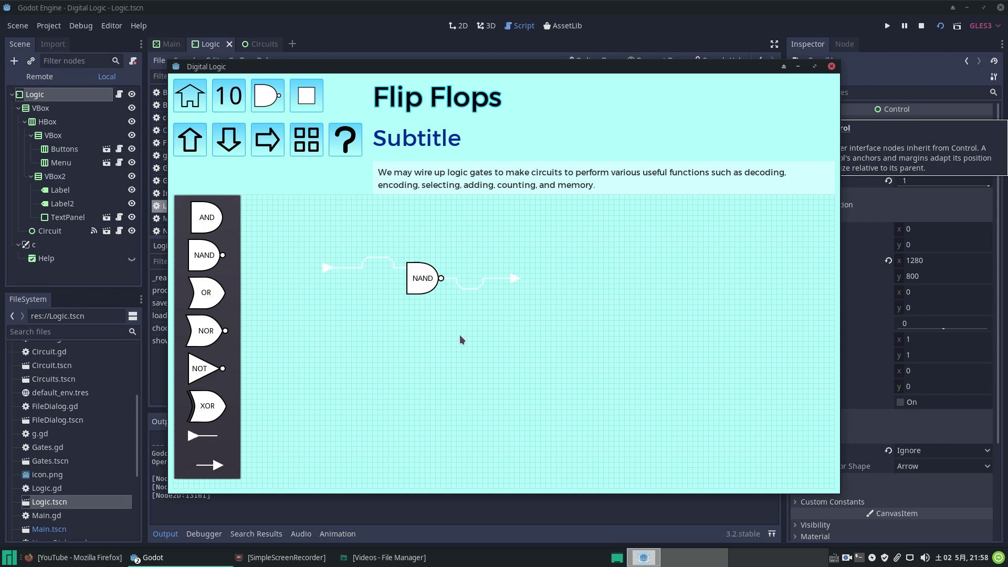
drag(433, 308, 630, 348)
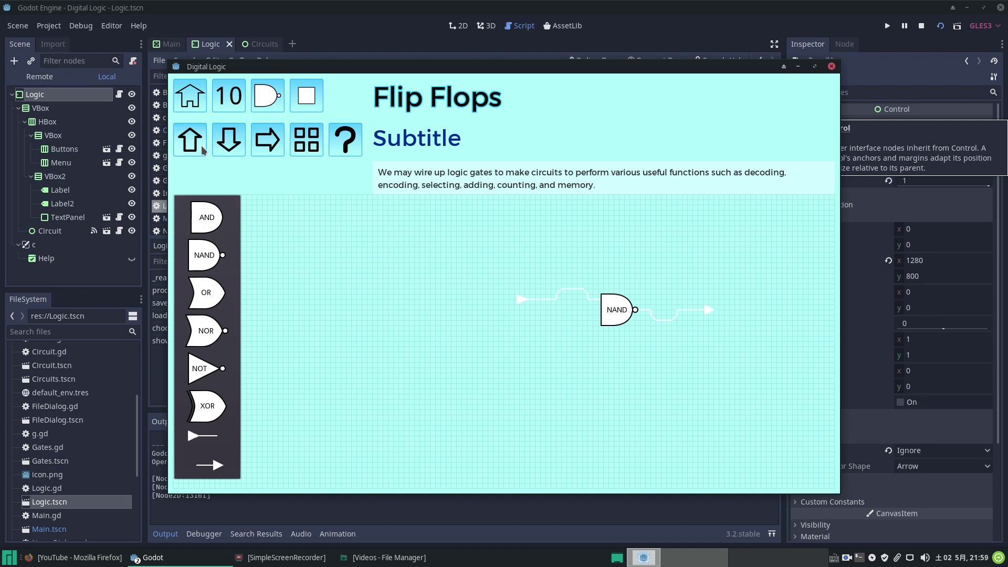
click(203, 151)
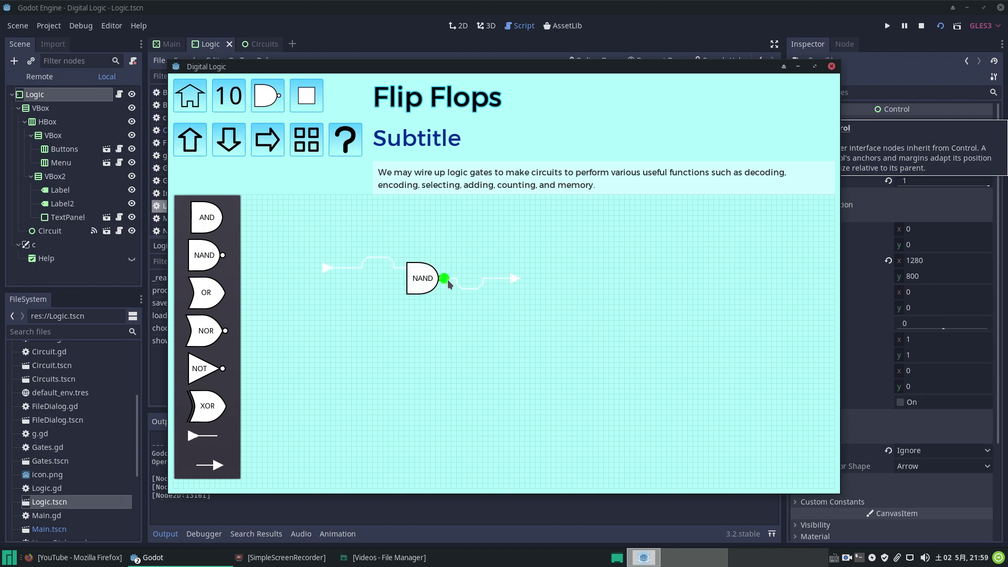
- Move only the NAND gate below its input and output, and save the circuit
click(427, 281)
drag(427, 284, 417, 341)
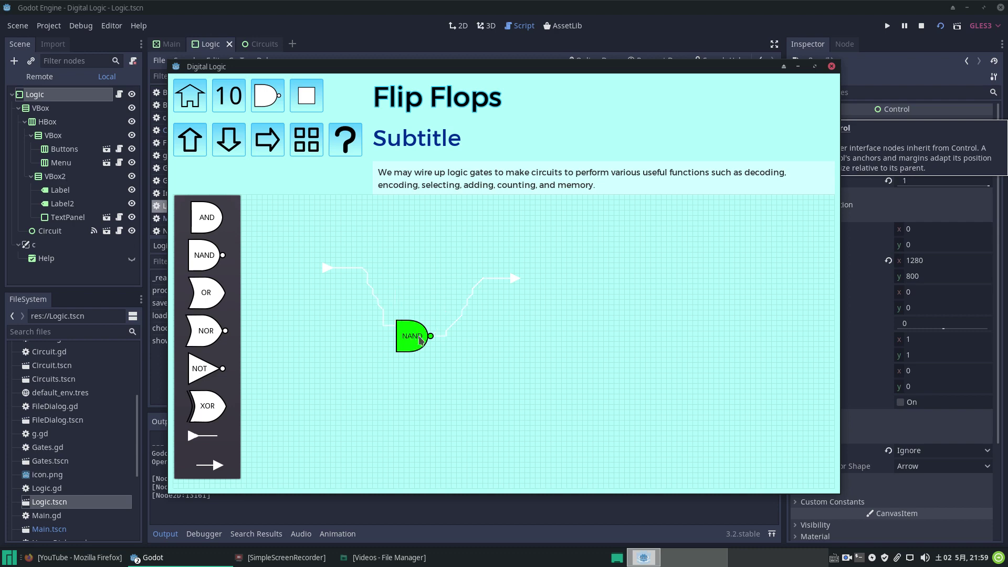
click(229, 150)
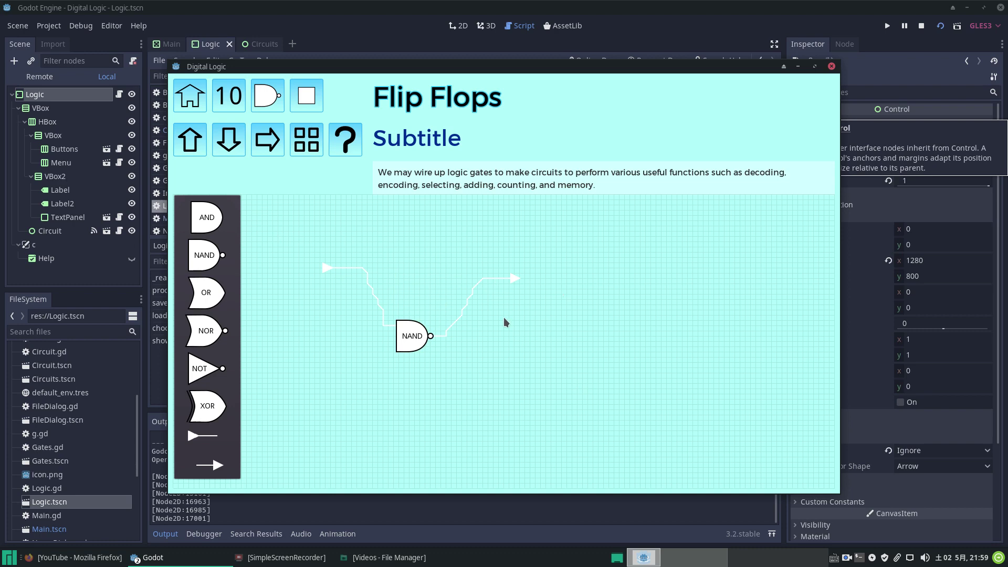
- Switch to an empty new circuit and reload NAND from the library to check the saved layout
click(307, 139)
click(426, 162)
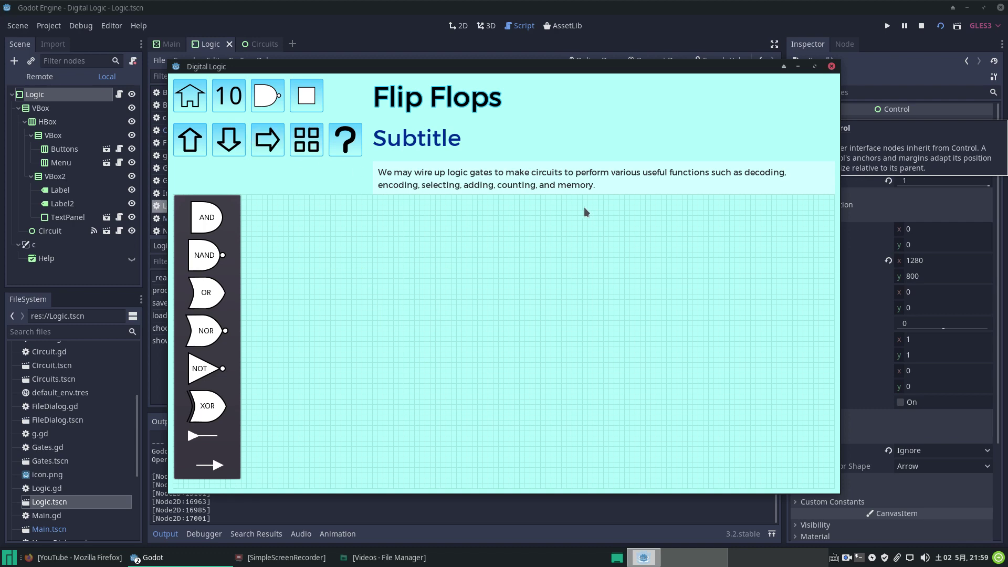
click(306, 140)
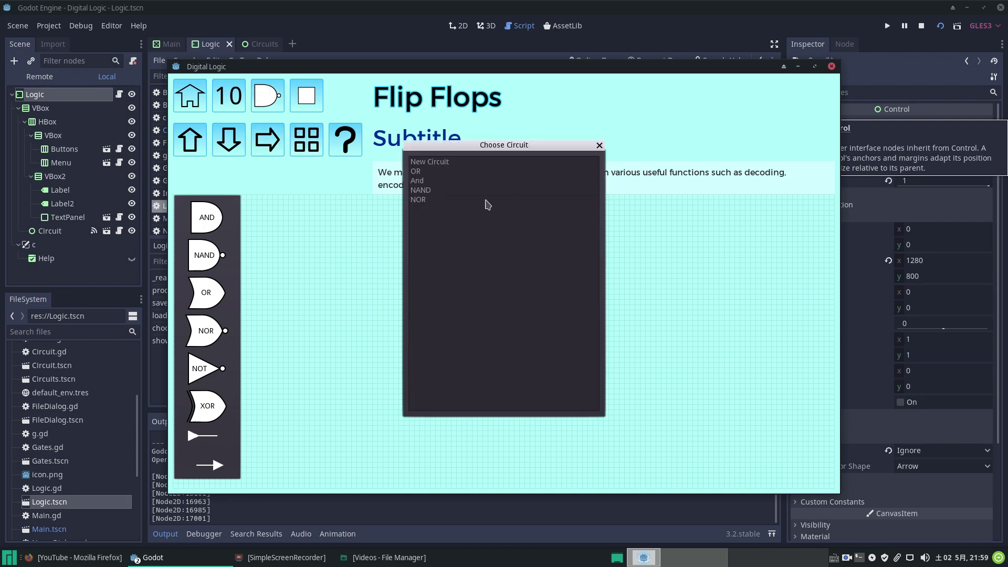
click(420, 190)
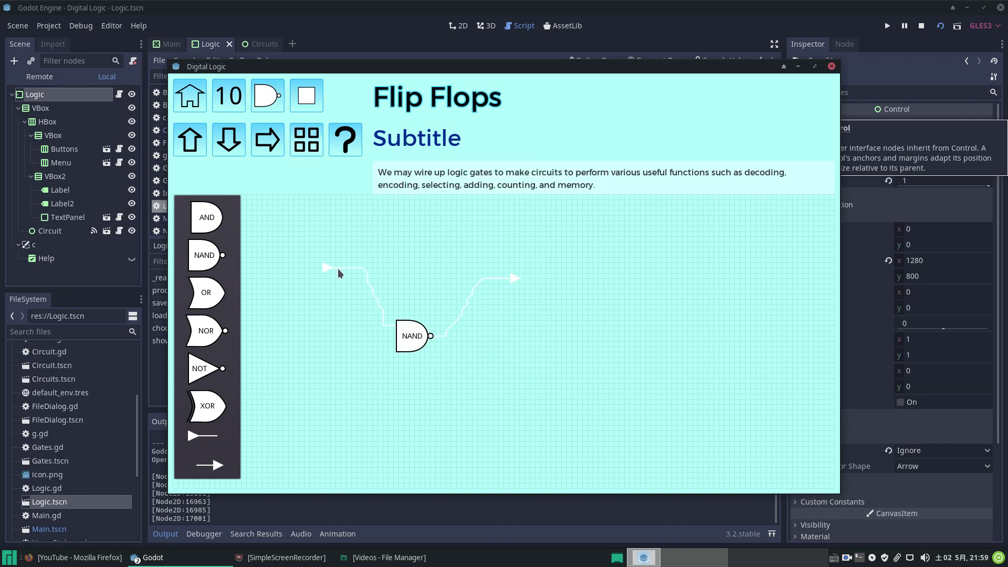
- Move the existing input left and down, and wire a second input to the NAND gate's lower terminal
drag(333, 266, 295, 291)
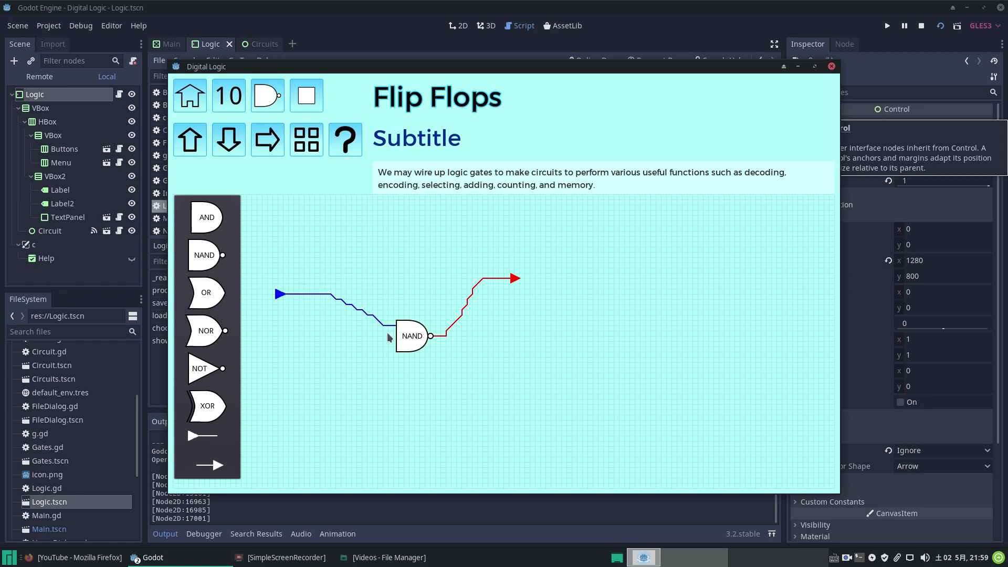
drag(202, 435, 397, 373)
drag(324, 341, 395, 347)
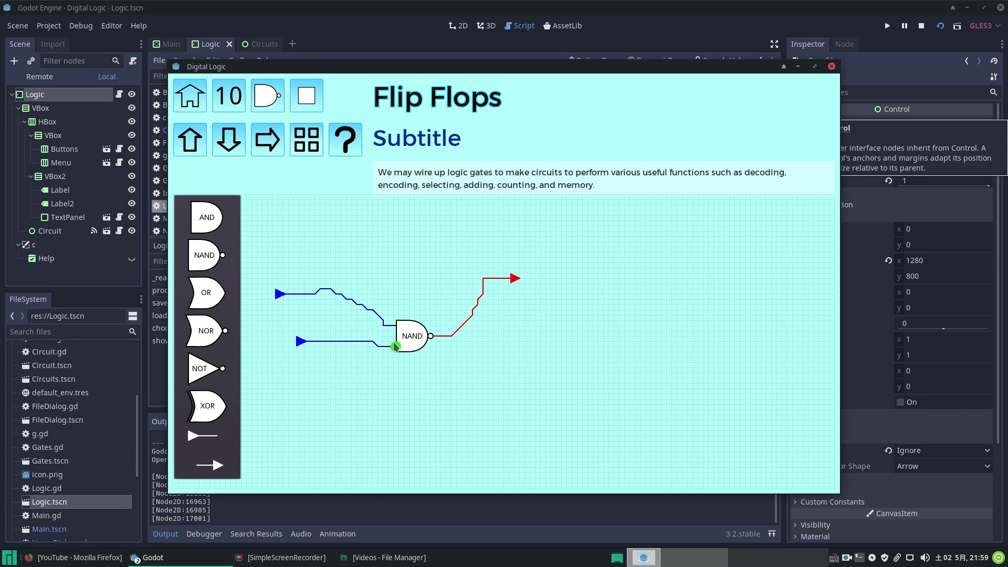
- Switch on the NAND gate's lower input and save the circuit
click(297, 342)
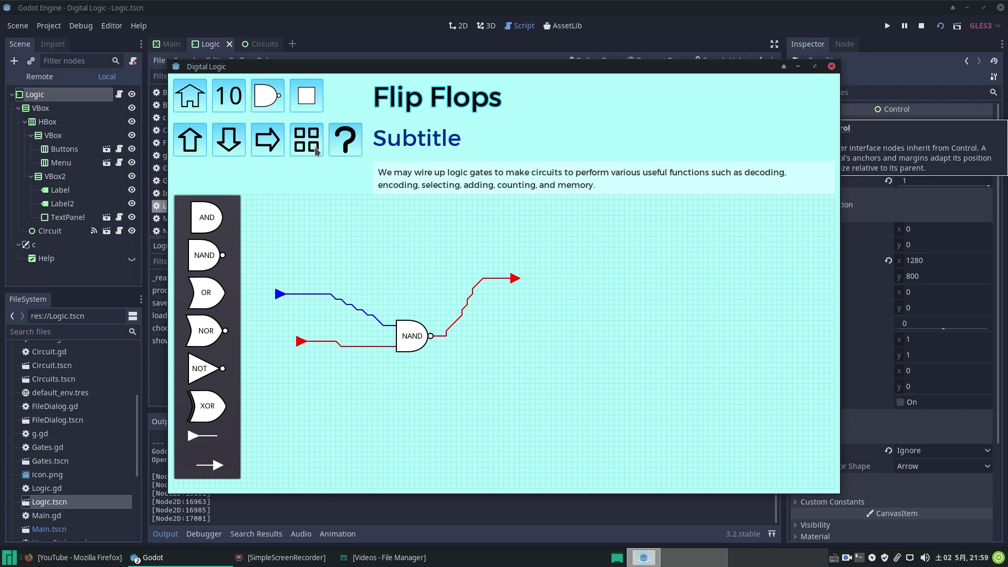
click(229, 140)
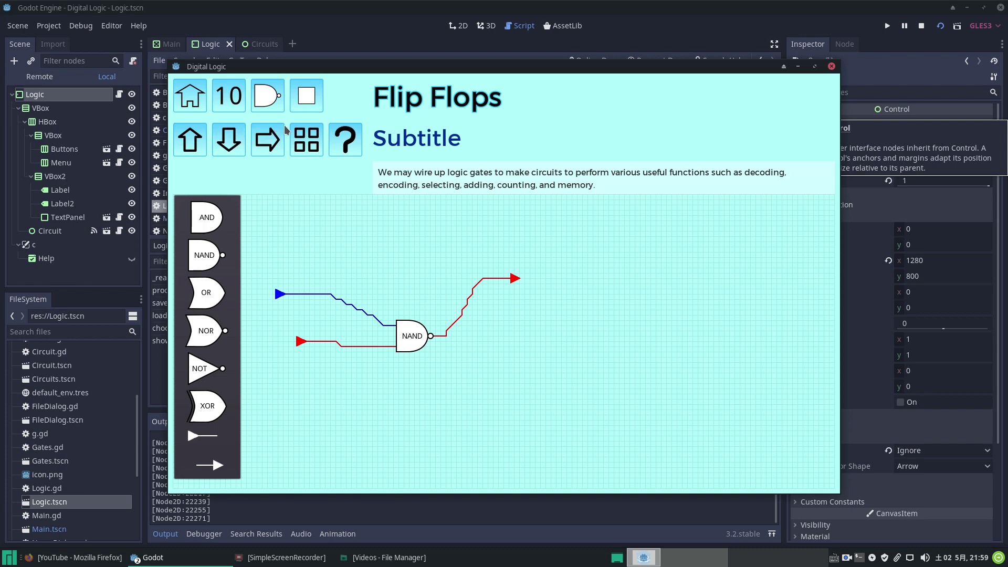
- Start a new circuit and load NAND again to check that the second input was saved
click(305, 141)
click(414, 170)
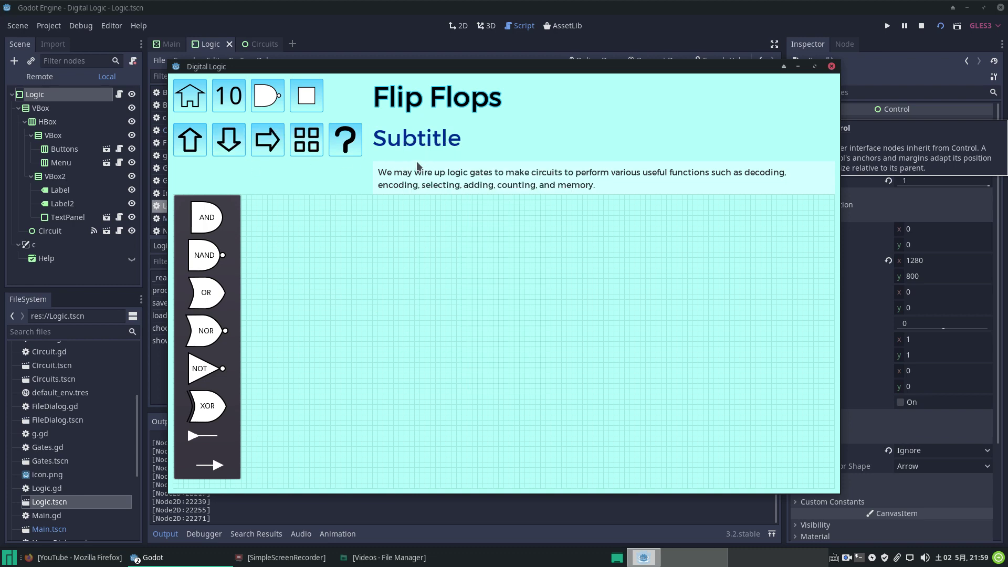
click(314, 148)
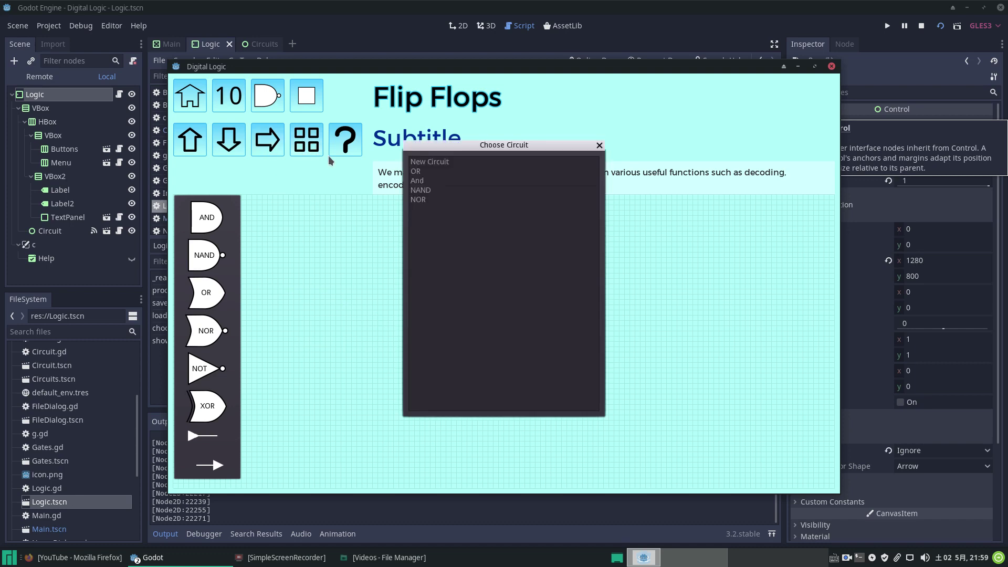
click(423, 190)
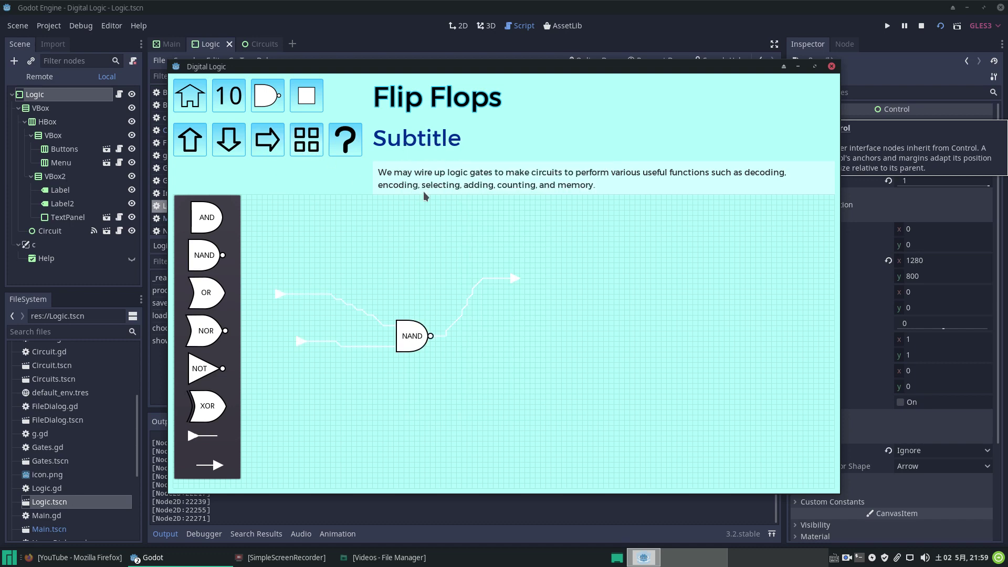
- Toggle both inputs of the NAND circuit, and open and dismiss the Help dialog
click(280, 294)
click(301, 341)
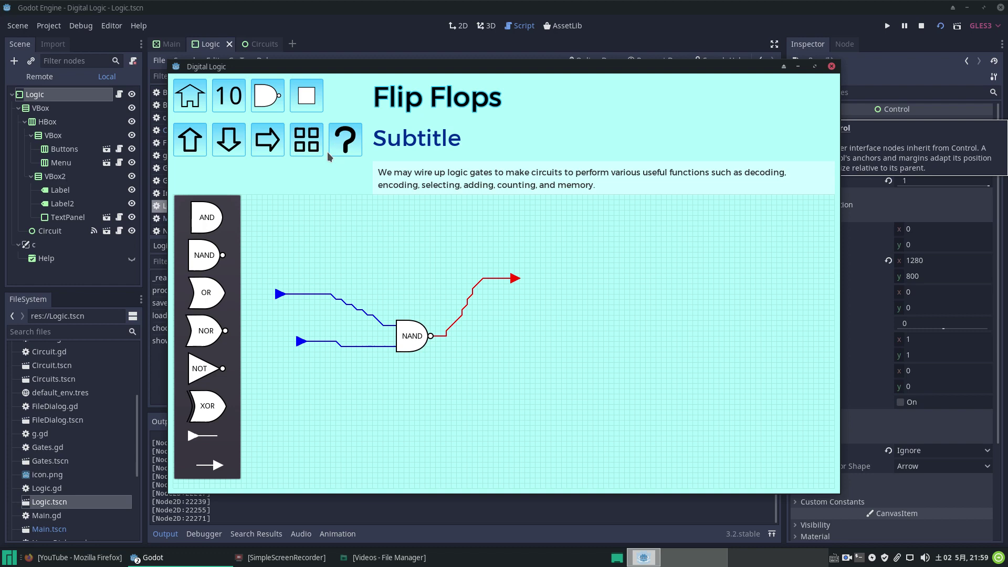
click(353, 149)
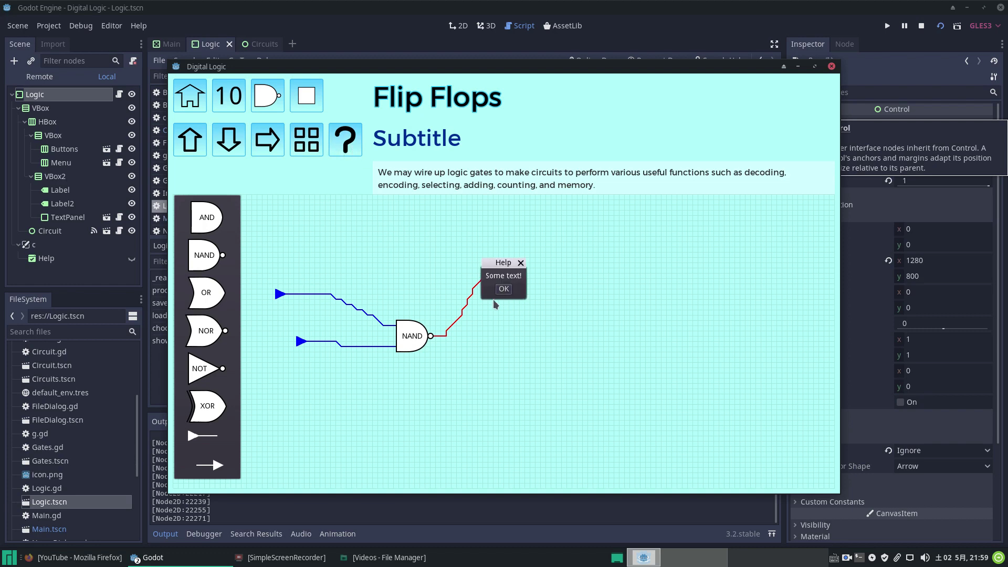
click(502, 289)
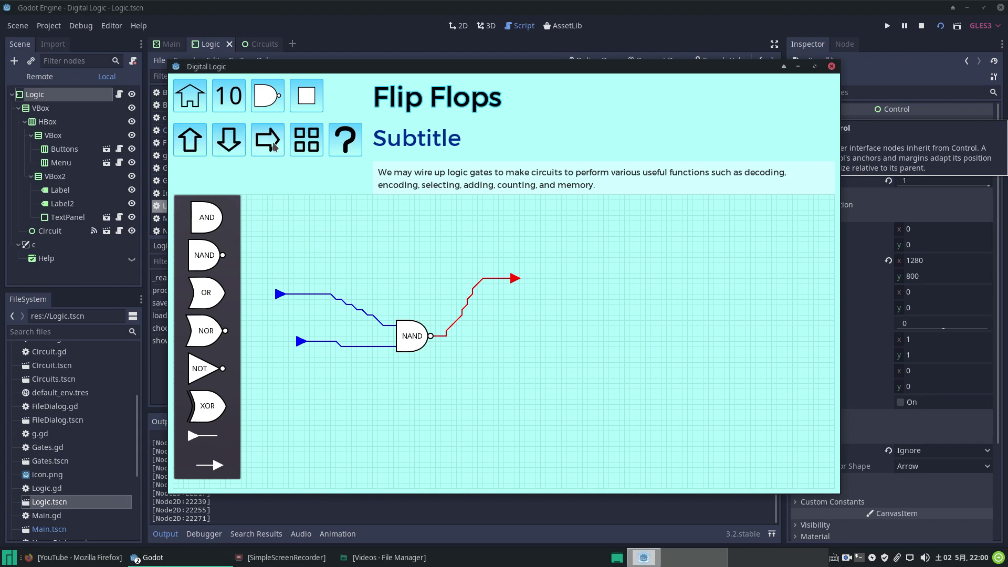
- Start a new circuit with two OR gates, wiring the first gate's output to the second gate's upper terminal
click(306, 140)
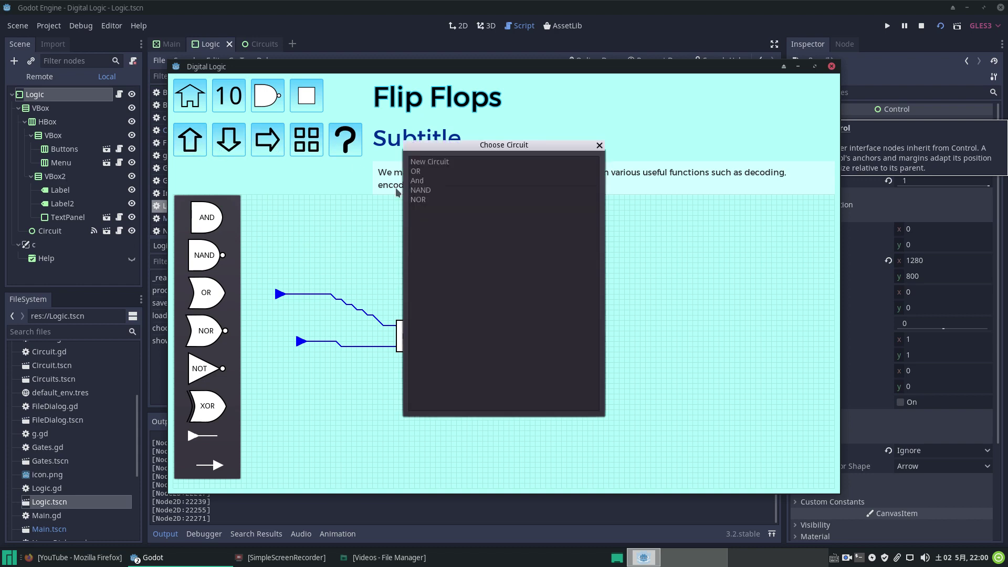
click(429, 163)
drag(205, 292, 417, 308)
drag(208, 300, 459, 284)
- Wire an input to the first OR gate's upper terminal and attach an output to the second OR gate
drag(203, 436, 381, 301)
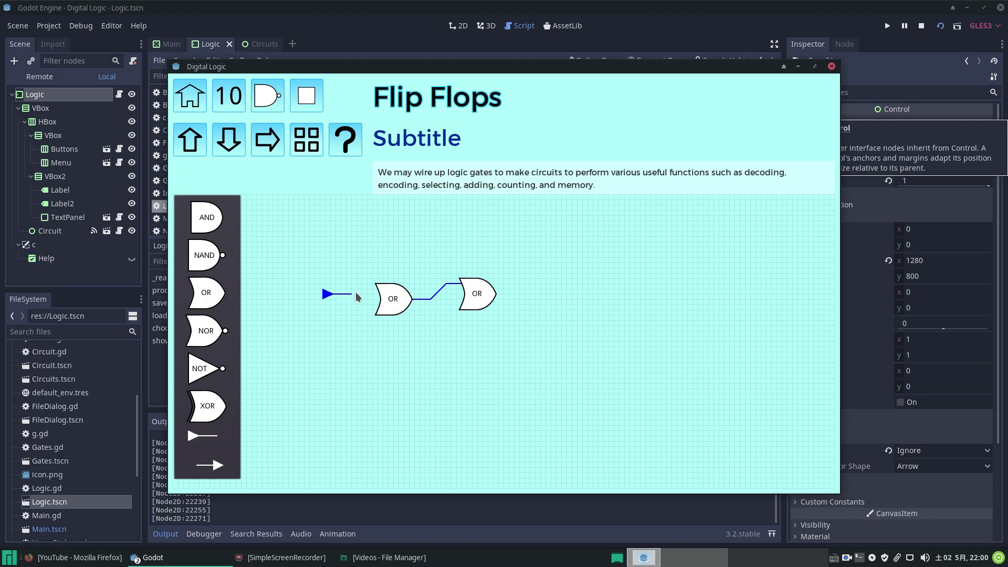
drag(360, 296, 379, 290)
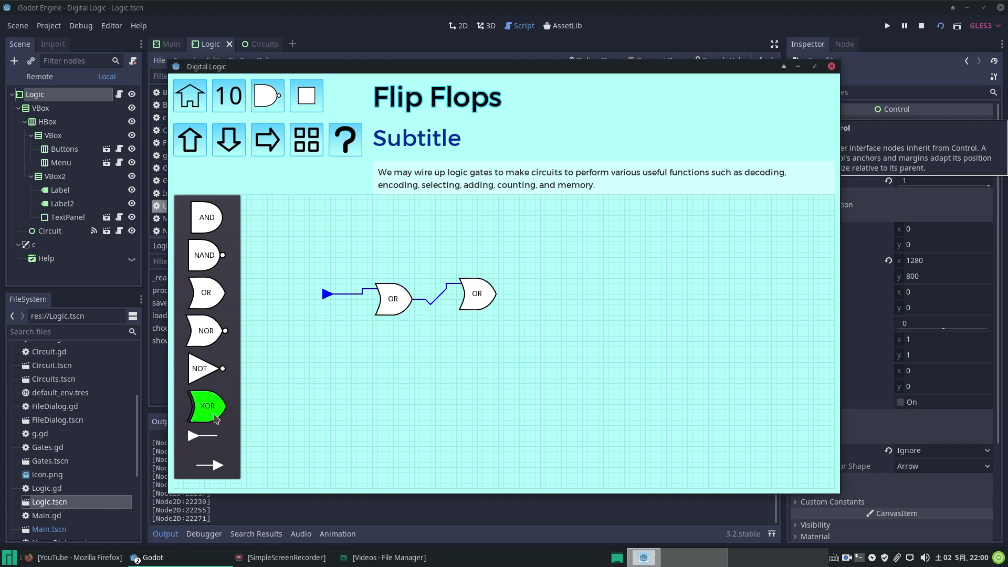
drag(213, 466, 533, 303)
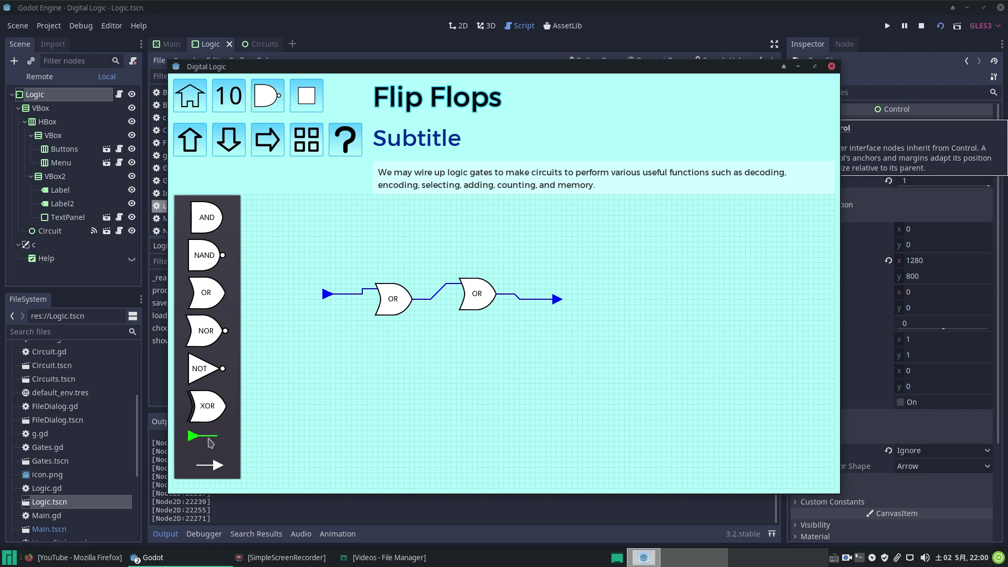
- Add a second input wired to the lower terminals of both OR gates, and switch it on
drag(209, 439, 310, 386)
drag(318, 320, 319, 319)
drag(330, 315, 376, 310)
drag(330, 315, 469, 305)
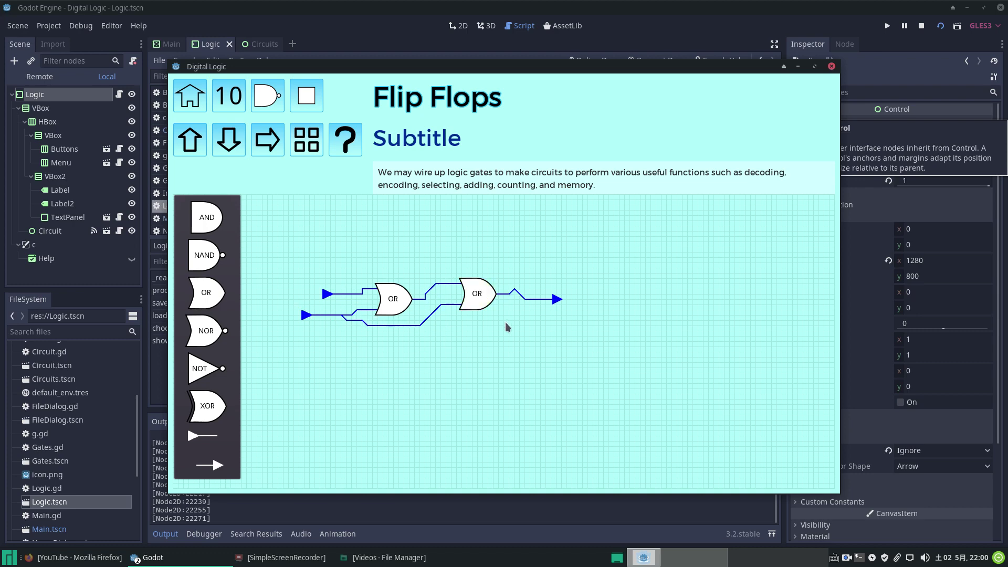
click(307, 315)
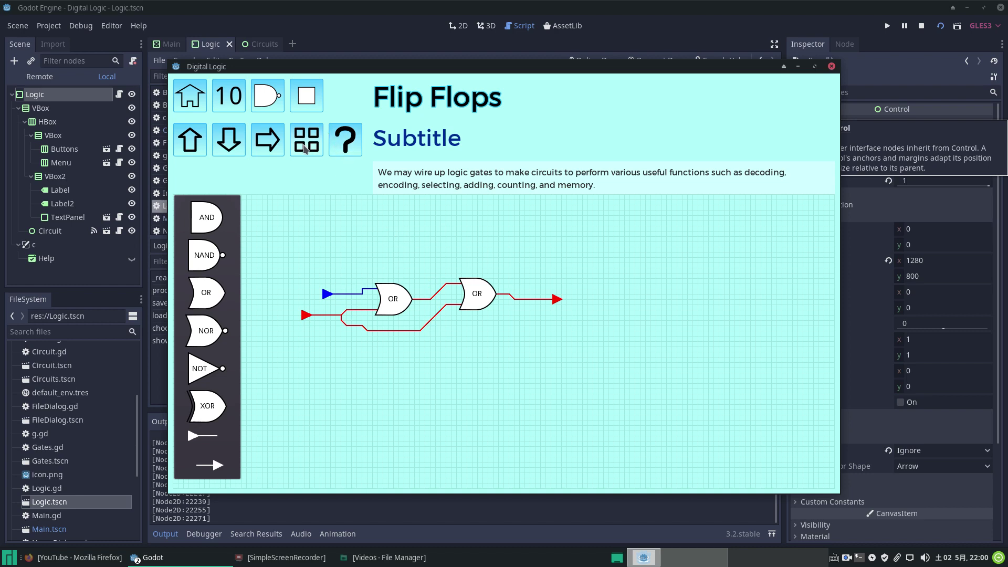
- Save the two-OR circuit with the title Test and a filename
click(228, 149)
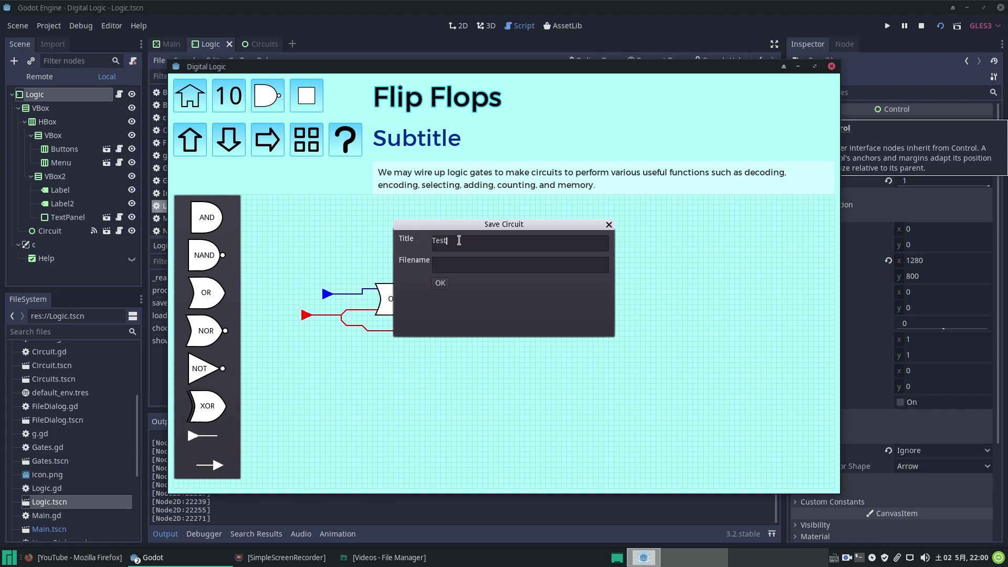
click(477, 264)
click(440, 282)
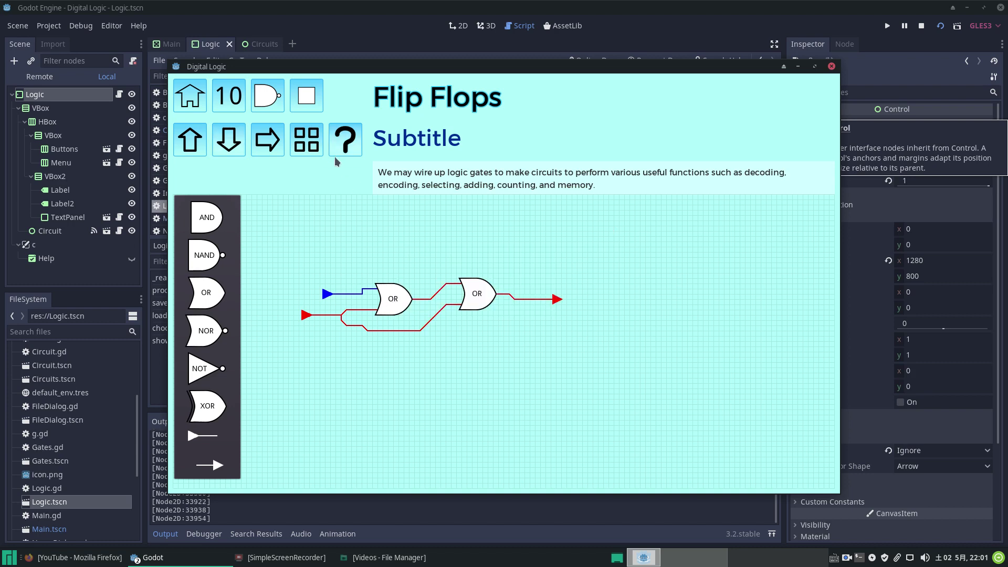
- Start an empty new circuit and load the saved Test circuit from the library
click(309, 147)
click(425, 164)
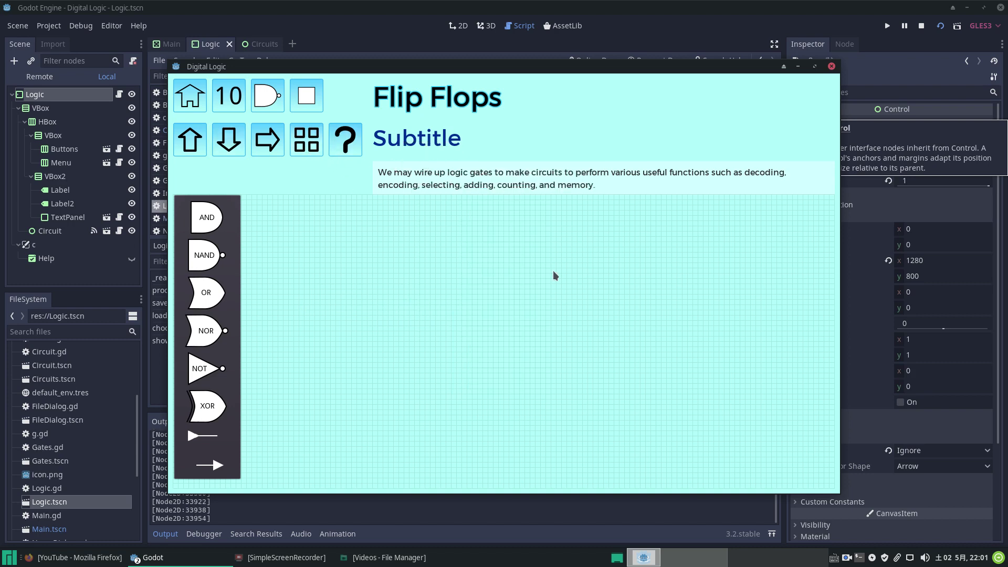
click(315, 149)
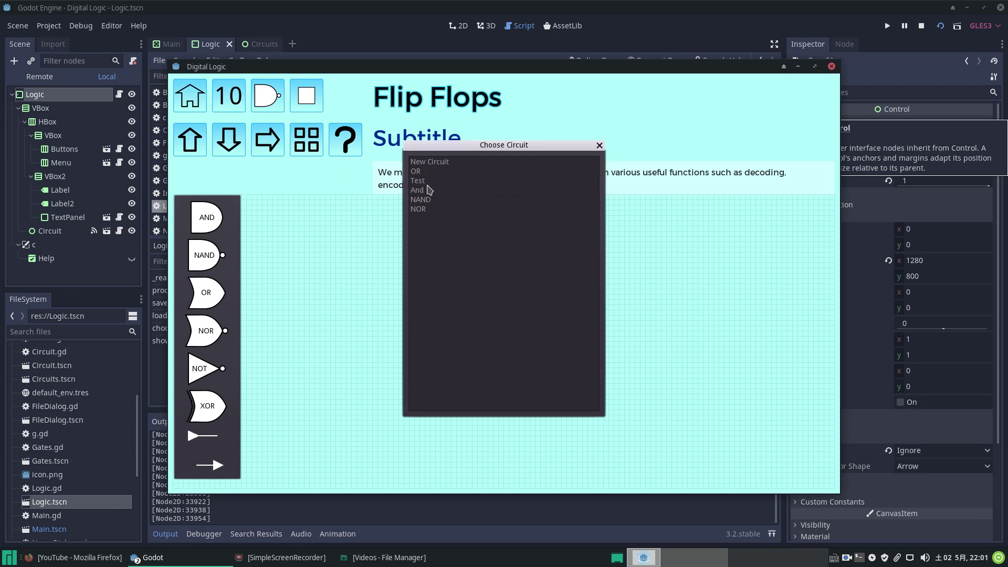
click(419, 180)
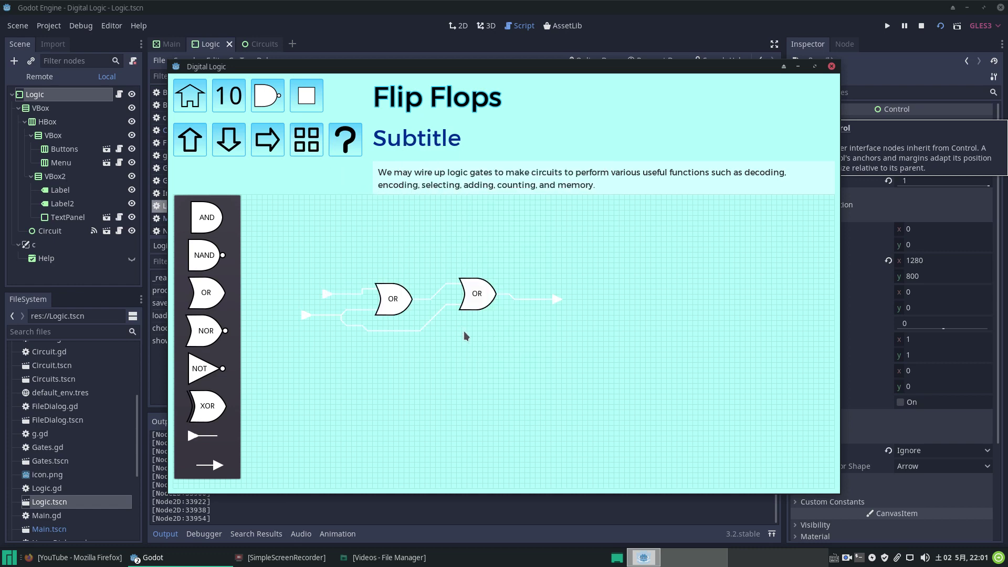
- Set both inputs of the loaded Test circuit to low, and close the running Digital Logic window
click(306, 316)
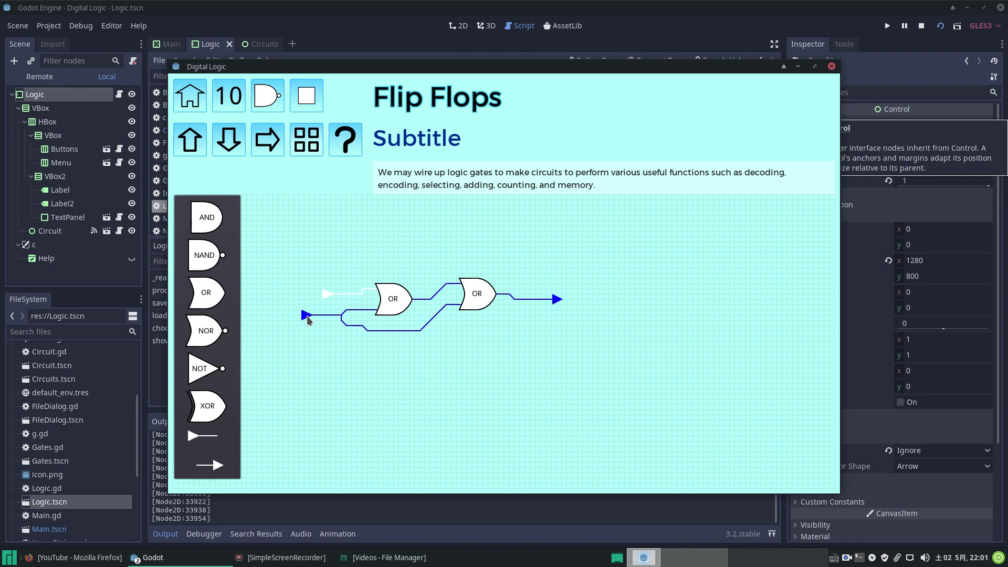
click(324, 293)
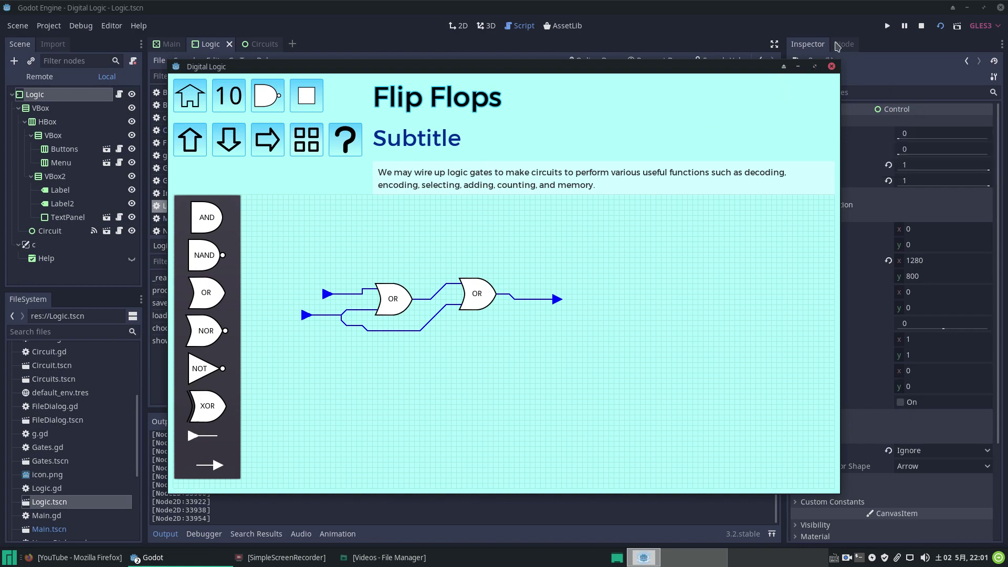
click(830, 66)
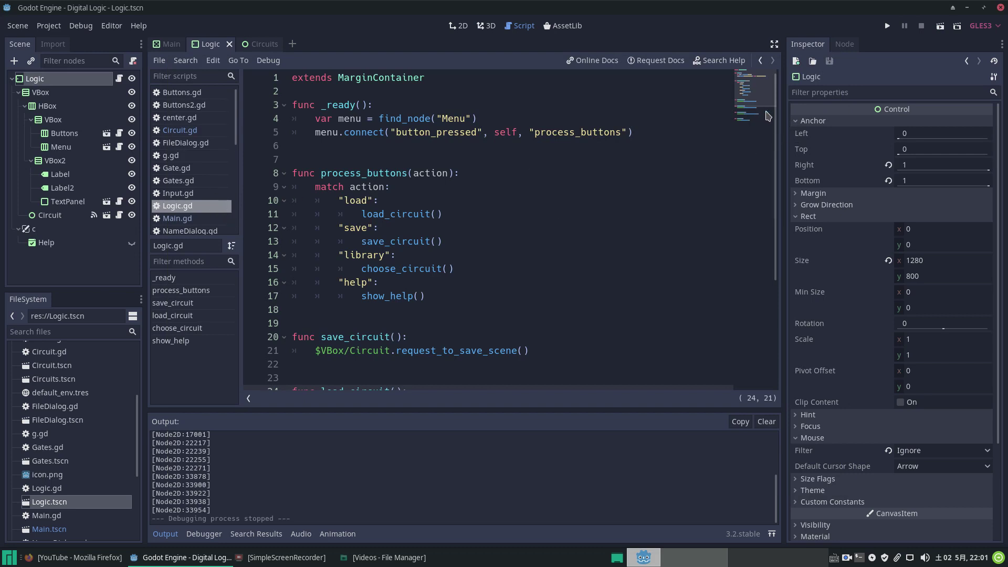
- Expand the script editor to distraction-free mode and examine the button-handling and circuit functions in Logic.gd
click(775, 44)
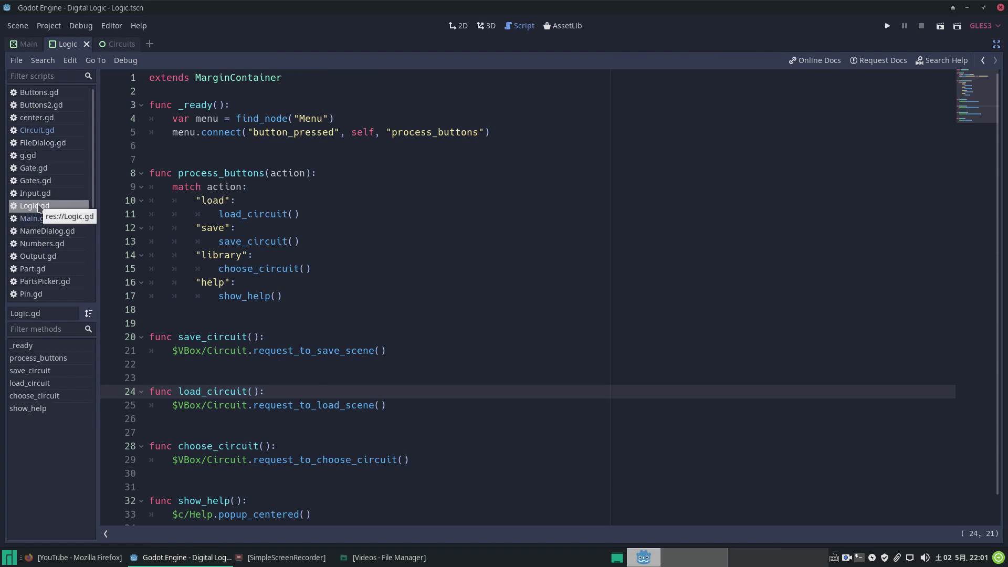
scroll(377, 250, down, 1)
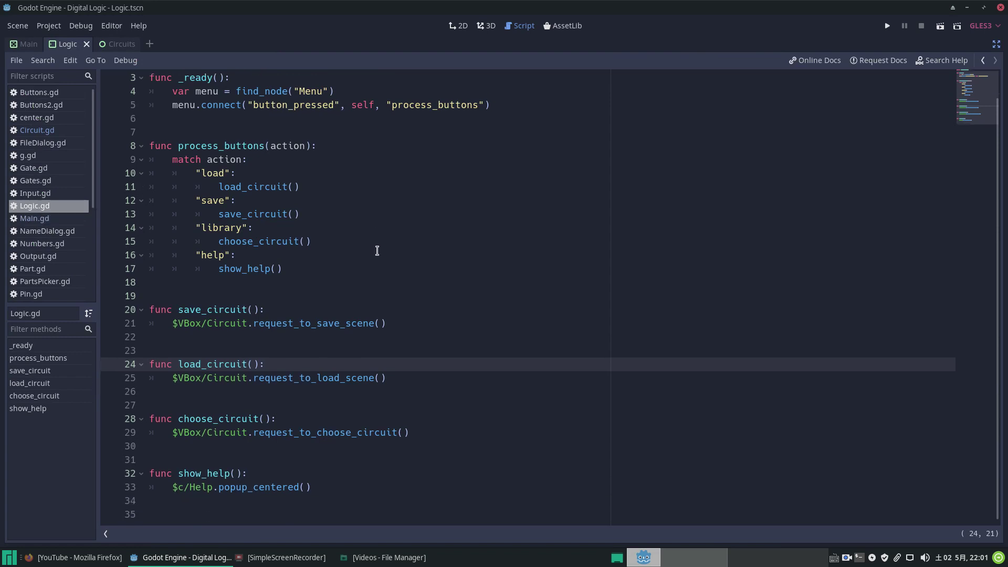
scroll(377, 250, up, 1)
scroll(190, 335, down, 1)
scroll(202, 315, up, 1)
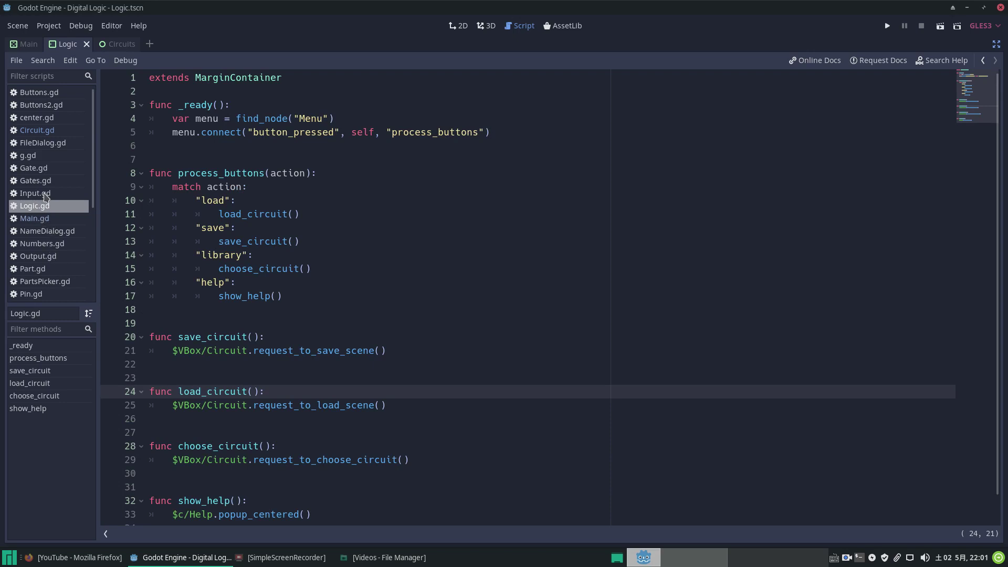
- Open the Circuit.gd script and examine its variables, the pinclick function and the grid-drawing _draw function
click(50, 131)
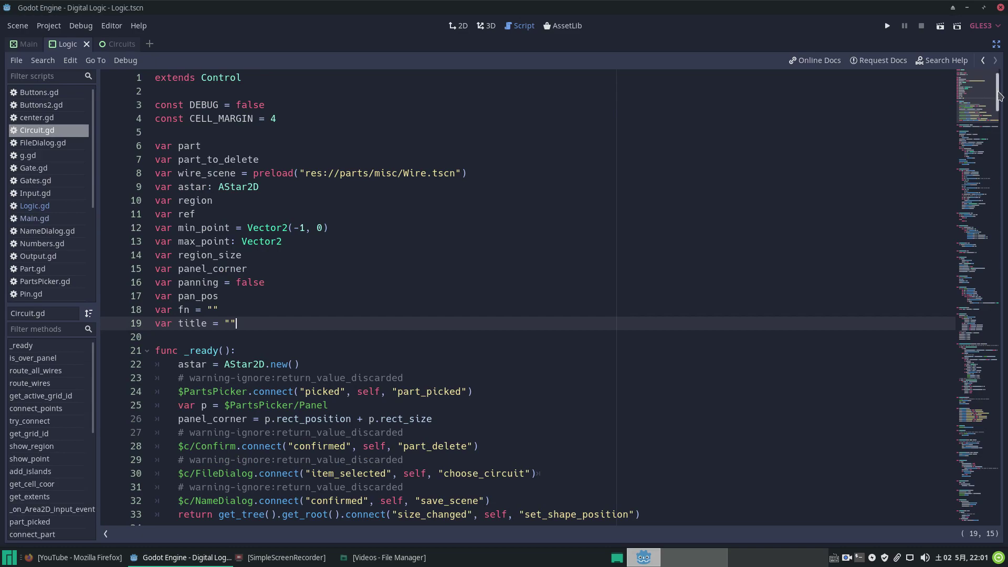
drag(999, 95, 1000, 394)
click(323, 221)
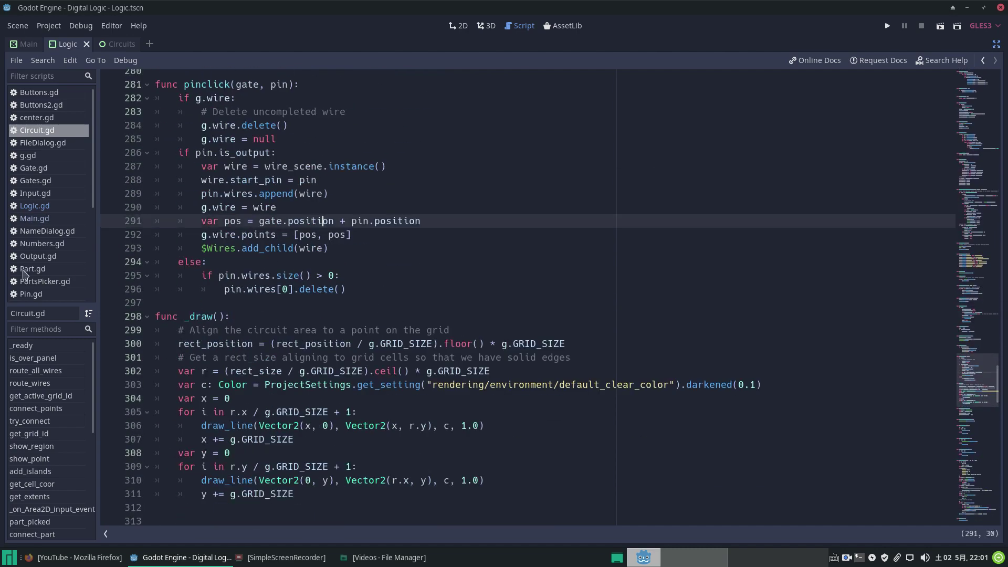
- Open the g.gd script and examine its constants and its functions for deleting, listing, saving and loading files
click(29, 156)
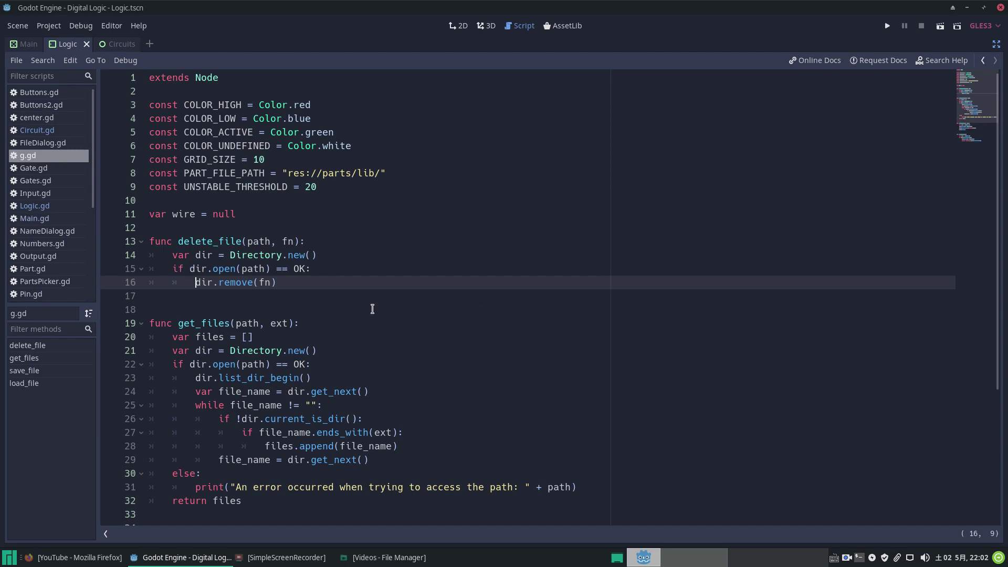
scroll(373, 308, down, 3)
scroll(449, 296, down, 2)
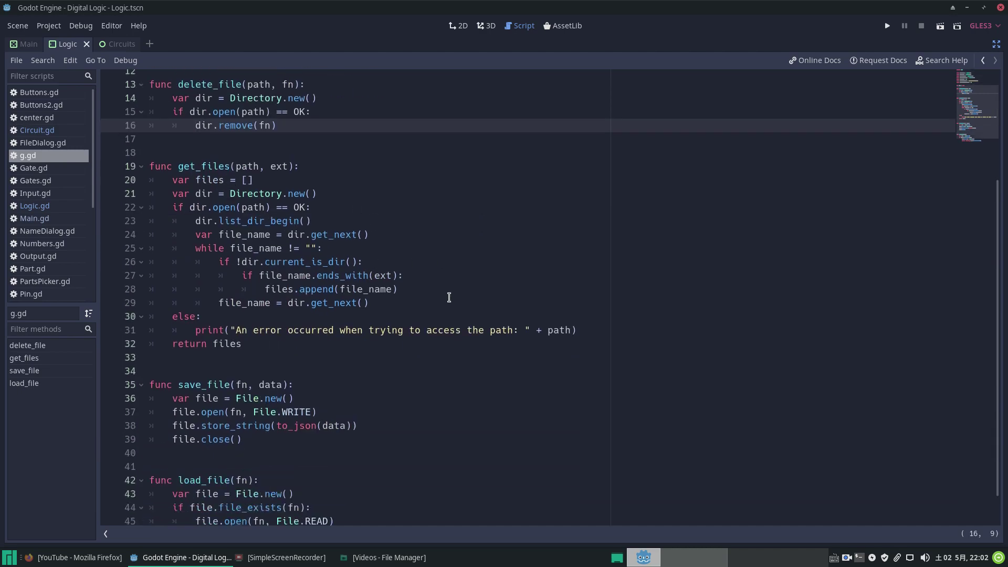
scroll(396, 362, up, 5)
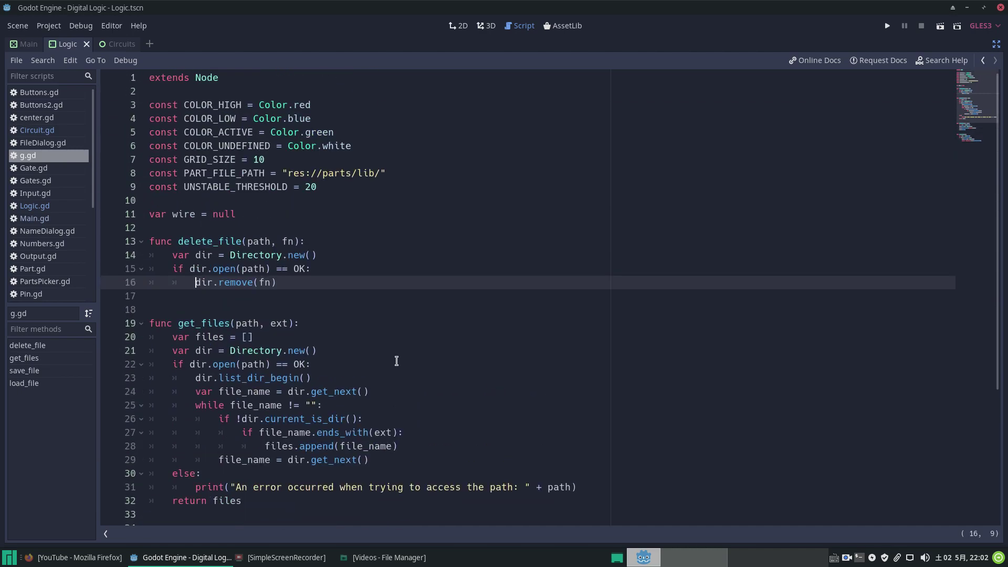
- Switch to the Circuits scene and run it on its own
click(118, 46)
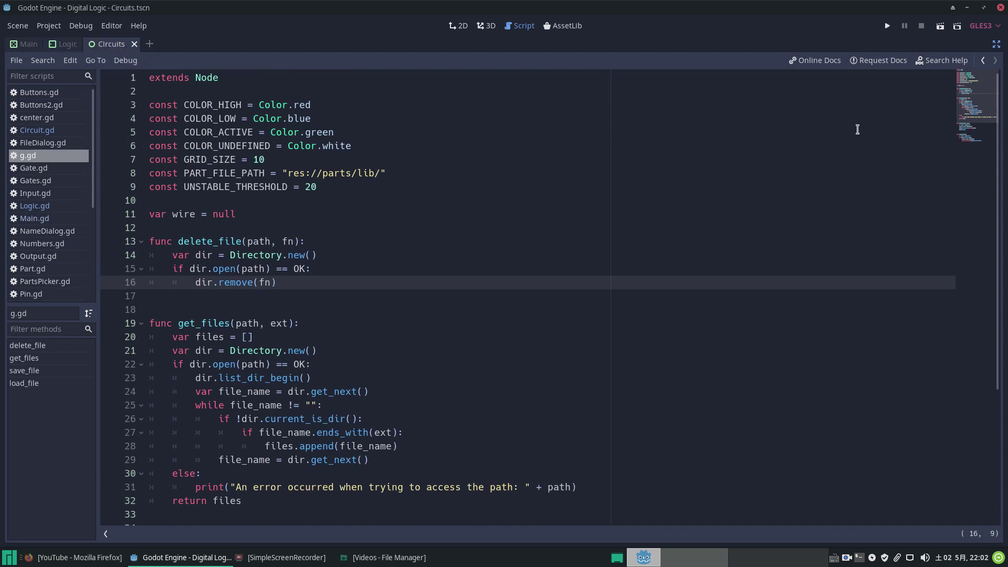
click(940, 26)
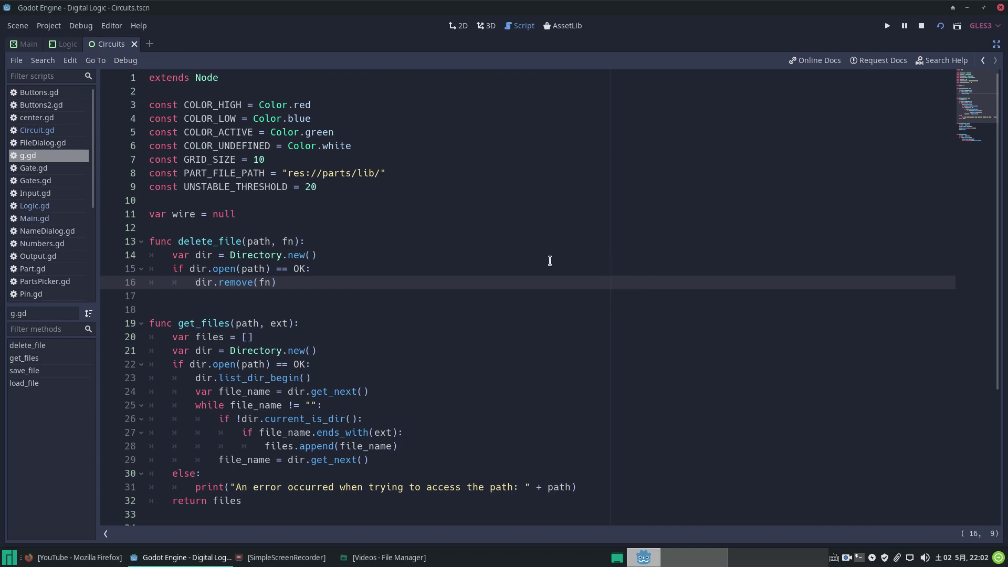